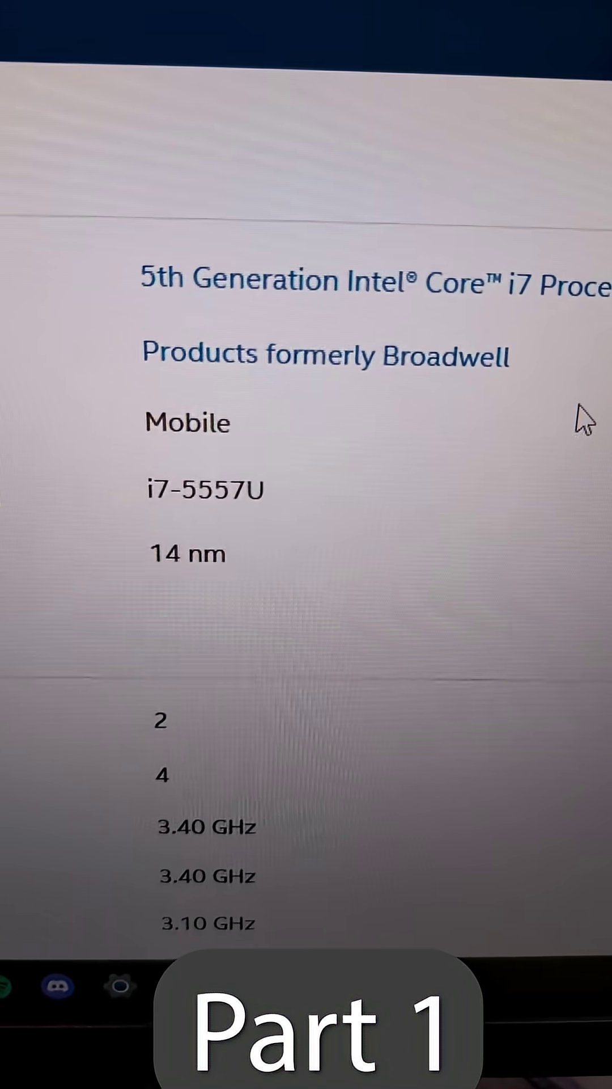
{"action": "scroll", "coordinate": [494, 426], "scroll_direction": "down", "scroll_amount": 3}
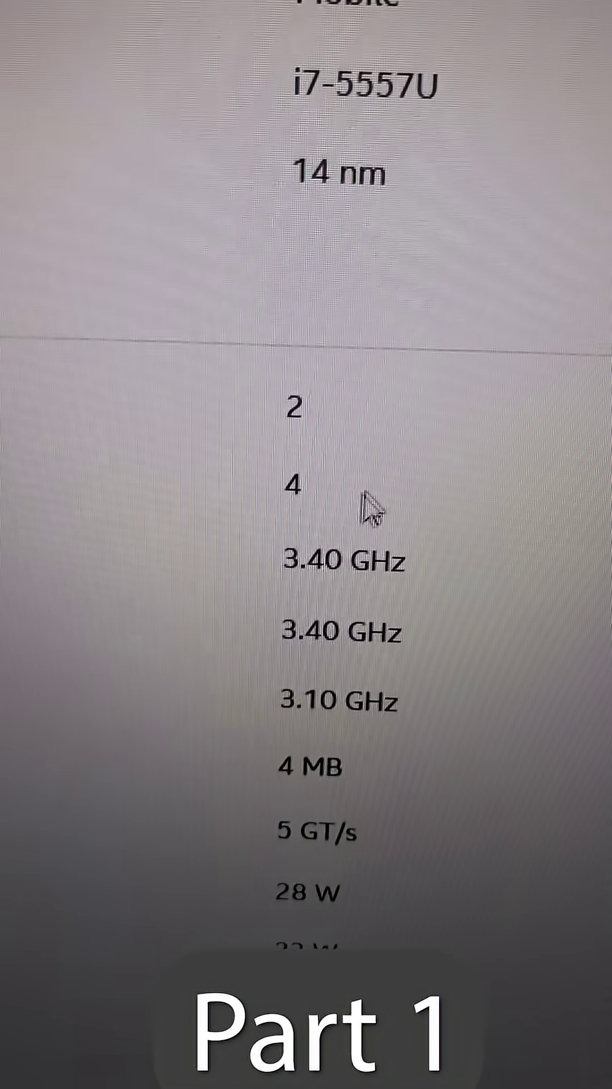